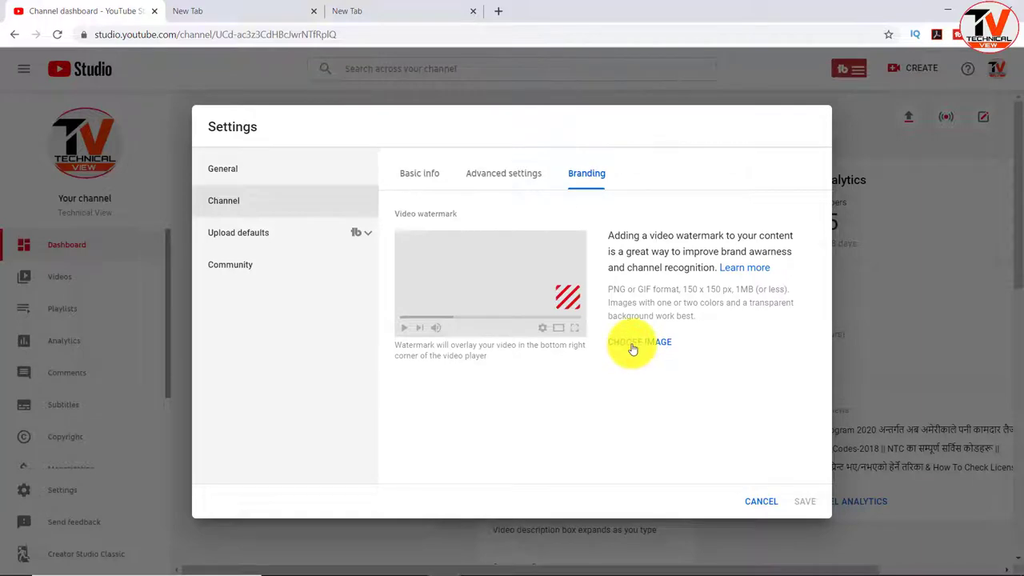
Step: Try to set an image from the Temp folder on drive D: as the channel's video watermark
{"action": "left_click", "coordinate": [631, 342]}
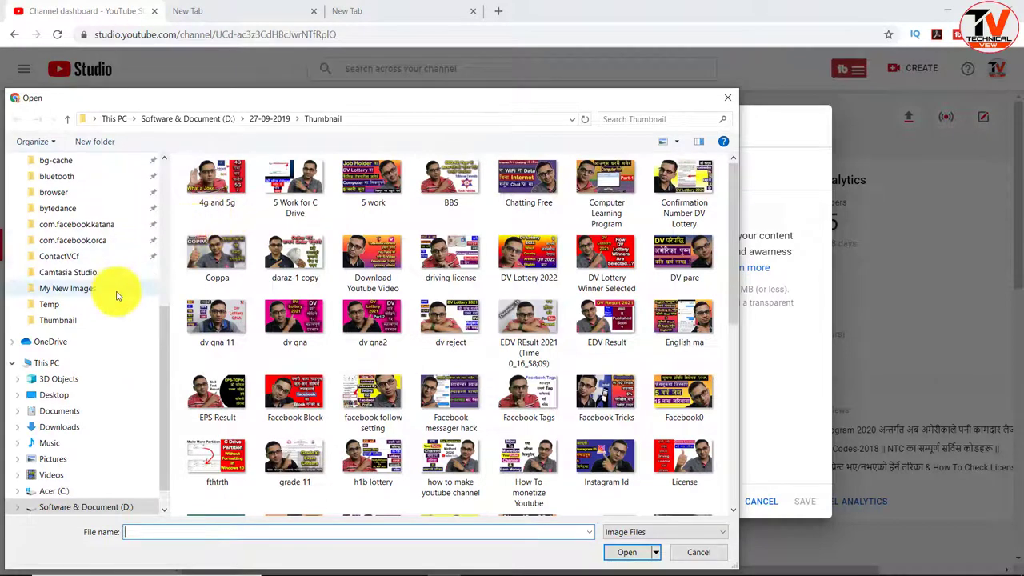
{"action": "scroll", "coordinate": [108, 272], "scroll_direction": "up", "scroll_amount": 2}
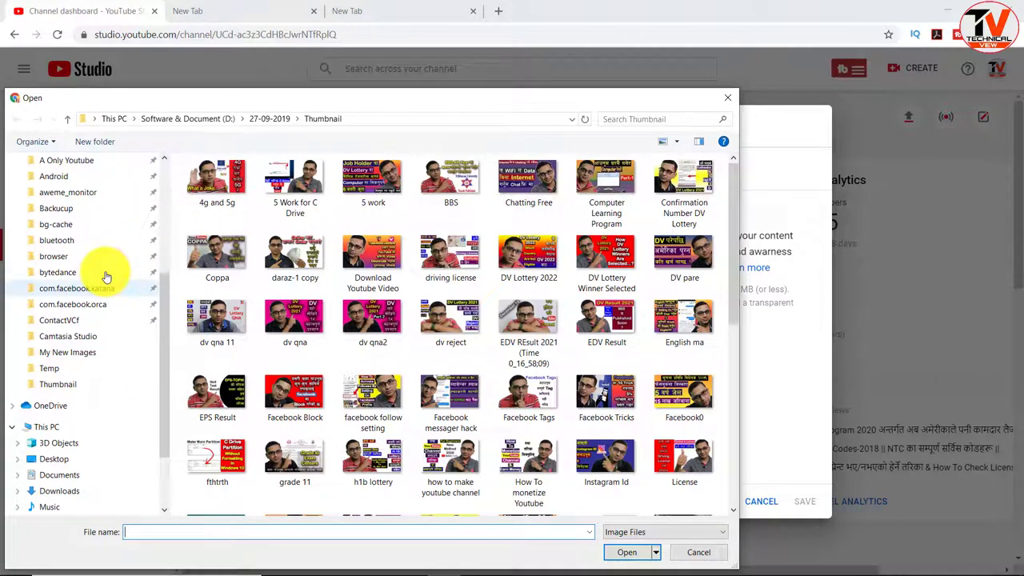
{"action": "scroll", "coordinate": [106, 276], "scroll_direction": "down", "scroll_amount": 3}
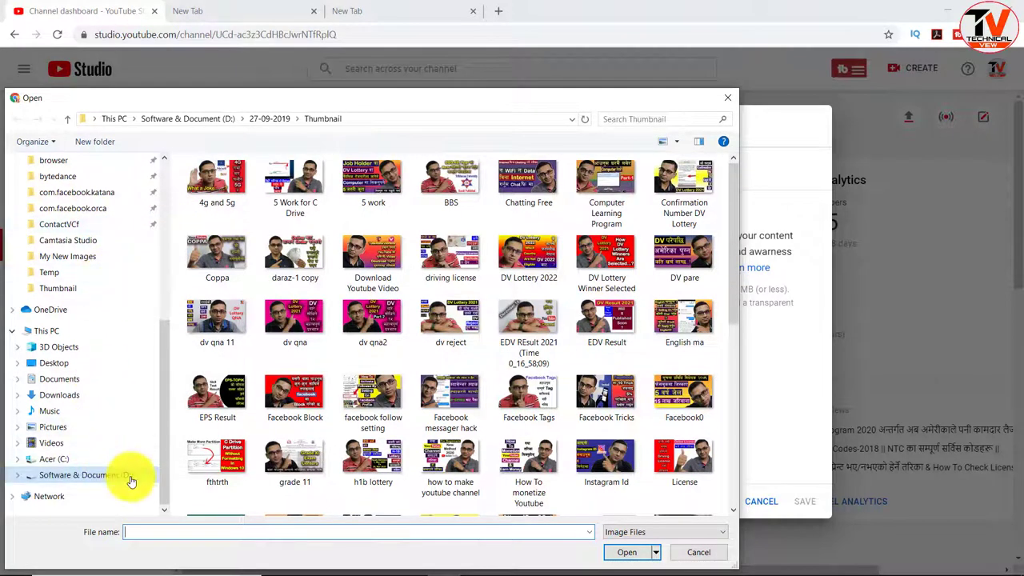
{"action": "left_click", "coordinate": [130, 477]}
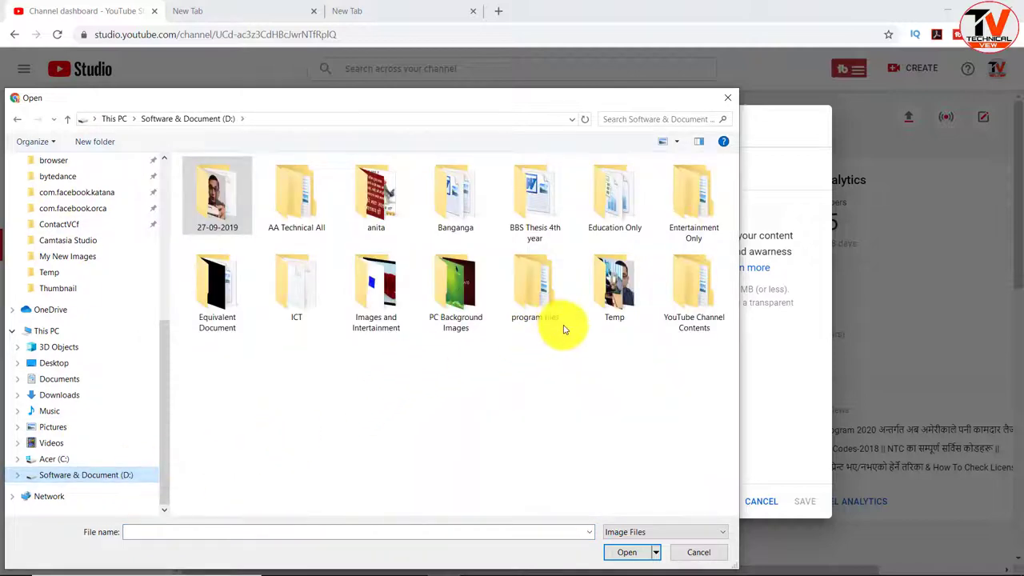
{"action": "double_click", "coordinate": [602, 320]}
{"action": "key", "text": "Escape"}
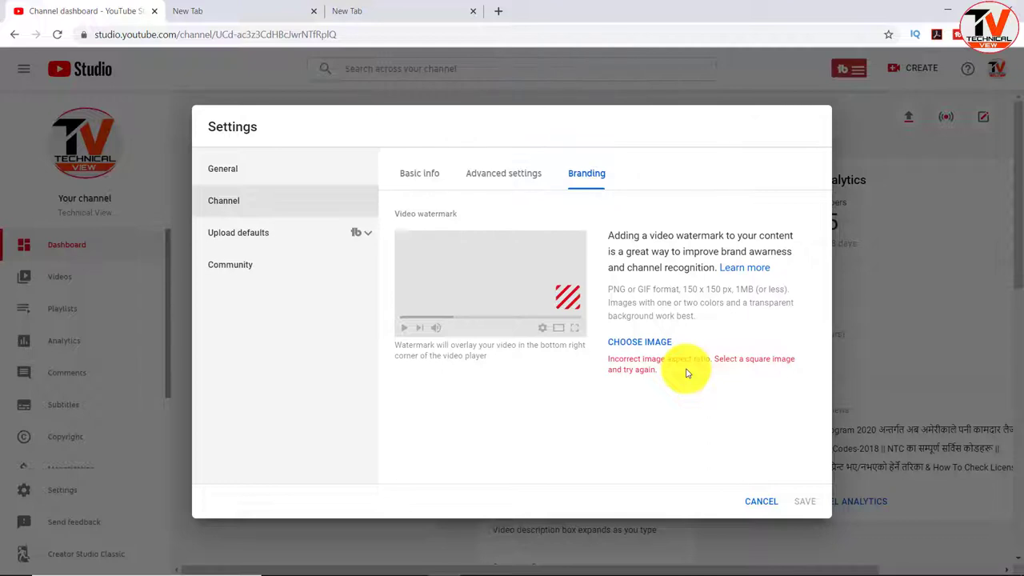
Step: Switch to Photoshop and create a blank white 150 x 150 px RGB document at 300 pixels/inch
{"action": "mouse_move", "coordinate": [680, 571]}
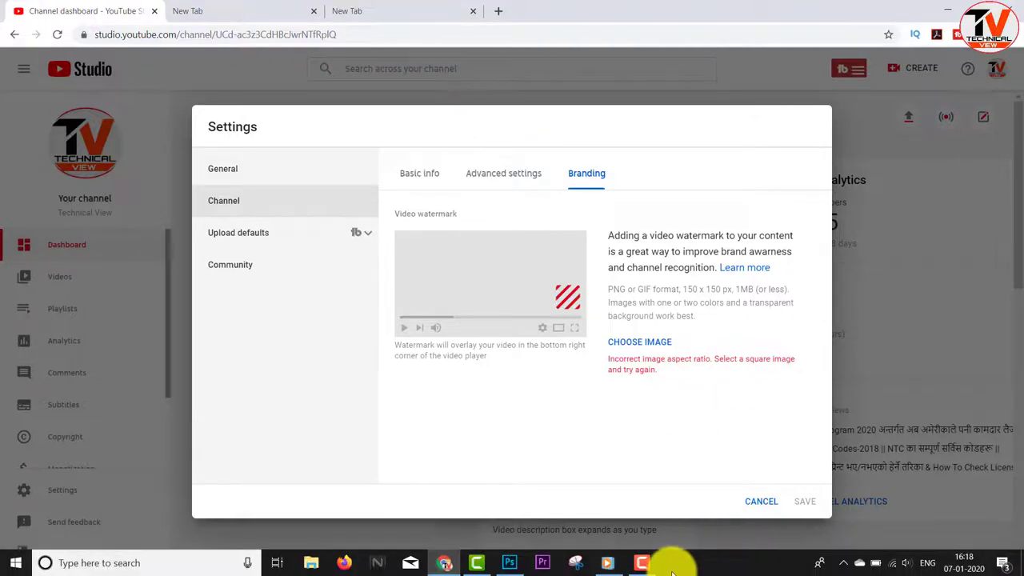
{"action": "left_click", "coordinate": [508, 563]}
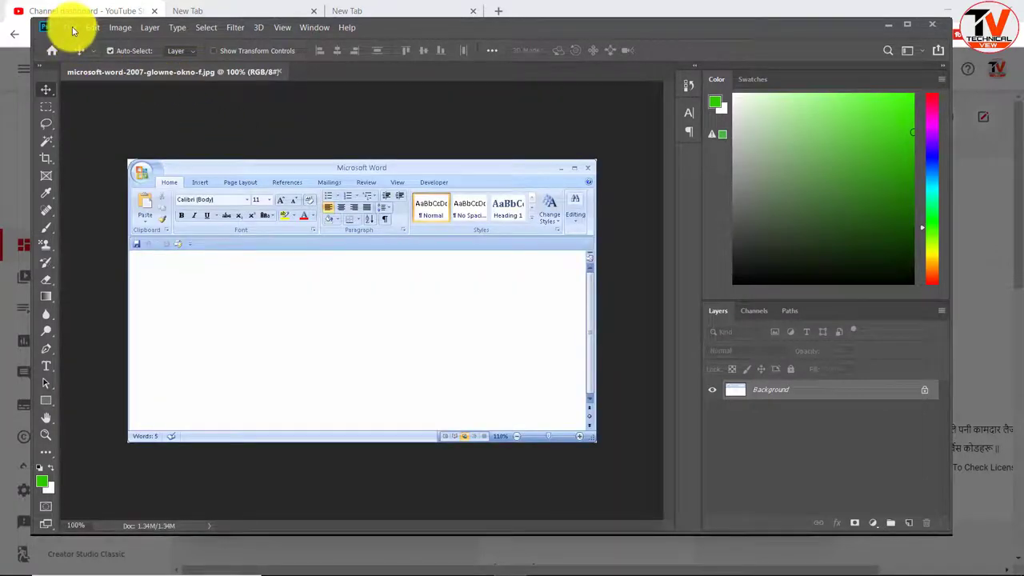
{"action": "left_click", "coordinate": [73, 29]}
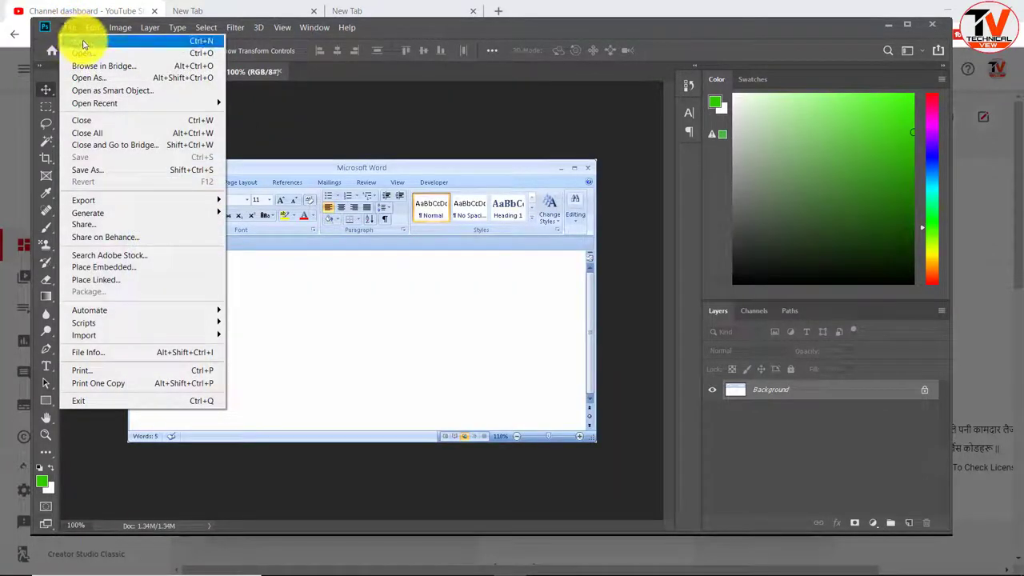
{"action": "left_click", "coordinate": [83, 43]}
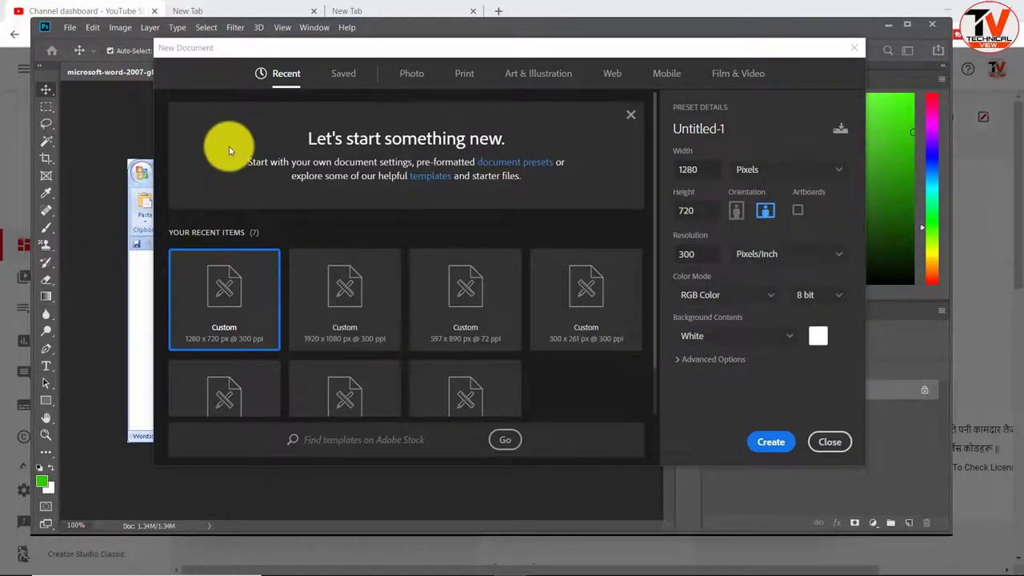
{"action": "scroll", "coordinate": [220, 297], "scroll_direction": "down", "scroll_amount": 1}
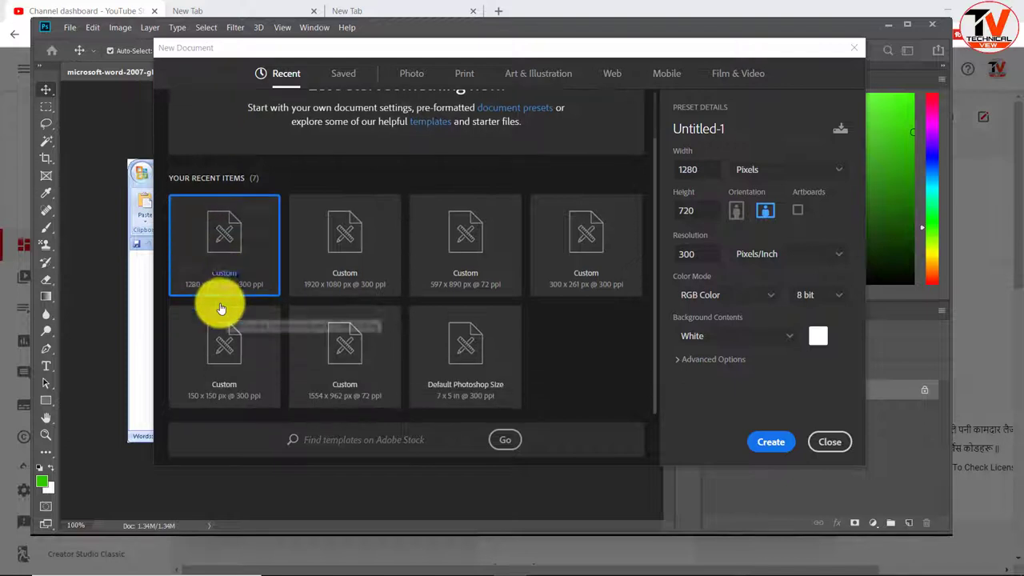
{"action": "left_click", "coordinate": [226, 350]}
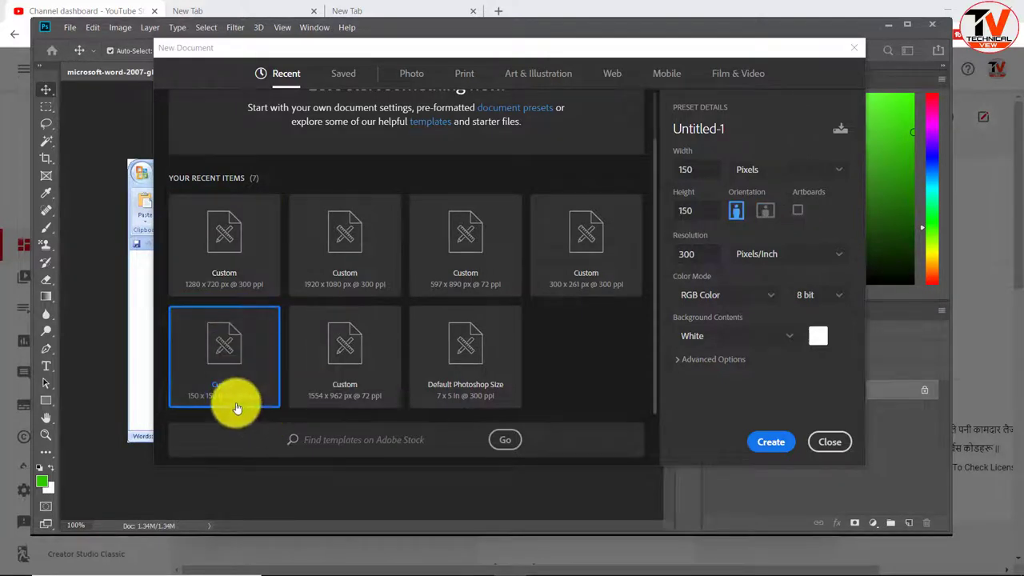
{"action": "double_click", "coordinate": [697, 163]}
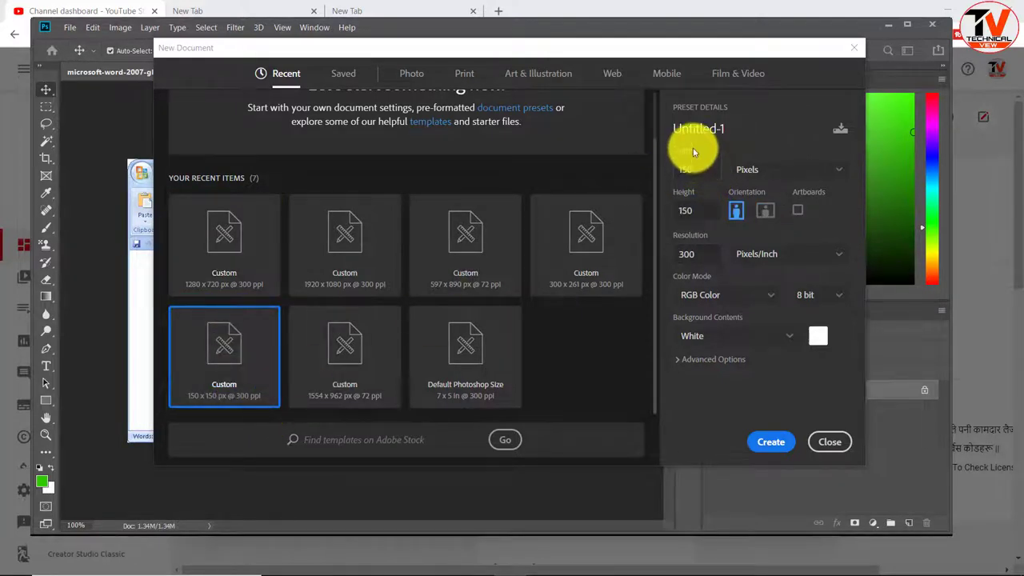
{"action": "double_click", "coordinate": [697, 211]}
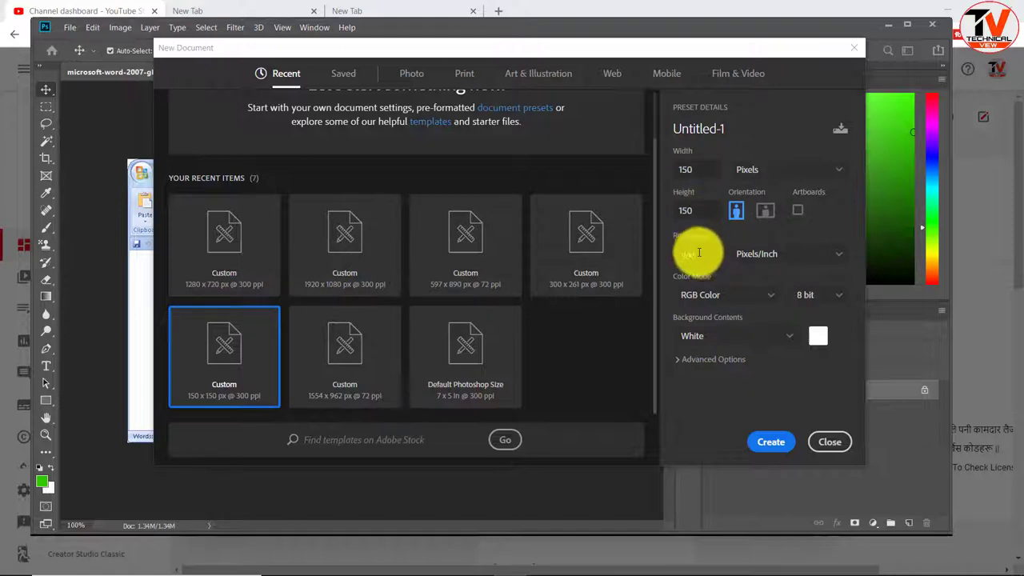
{"action": "left_click", "coordinate": [785, 443]}
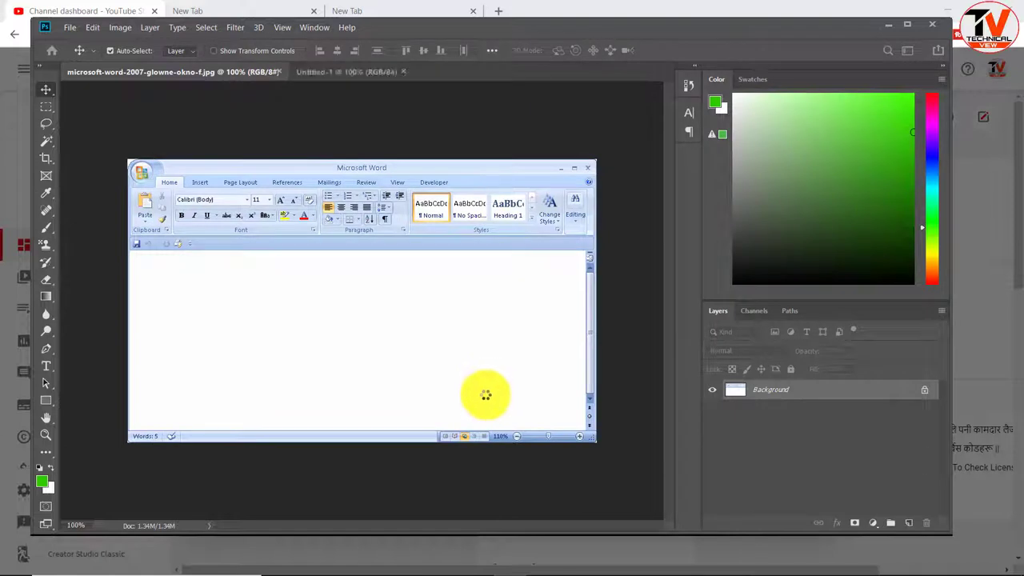
{"action": "left_click", "coordinate": [347, 72]}
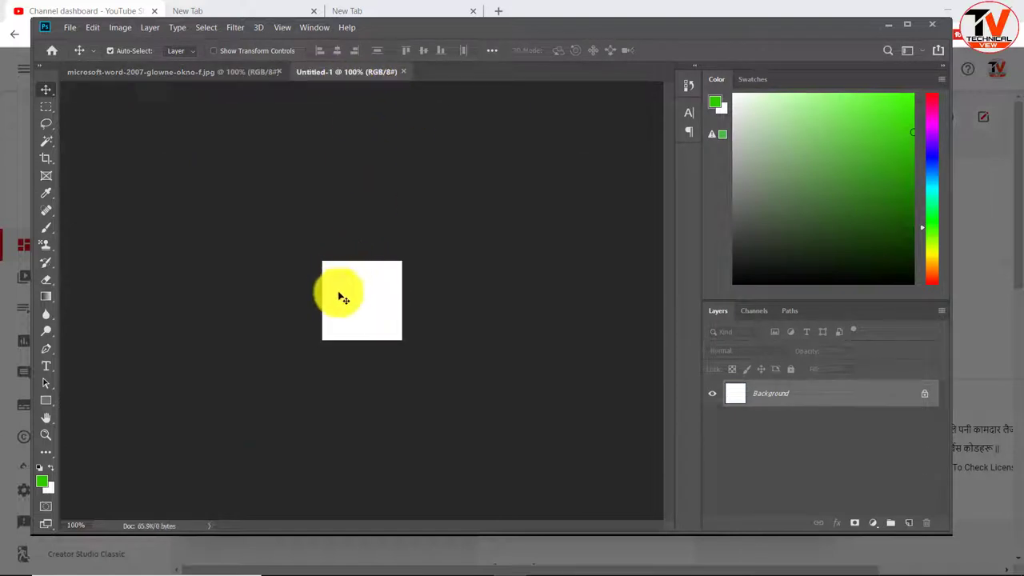
Step: Open the logo image 5.png from the Temp folder on drive D:
{"action": "left_click", "coordinate": [69, 32]}
{"action": "left_click", "coordinate": [77, 54]}
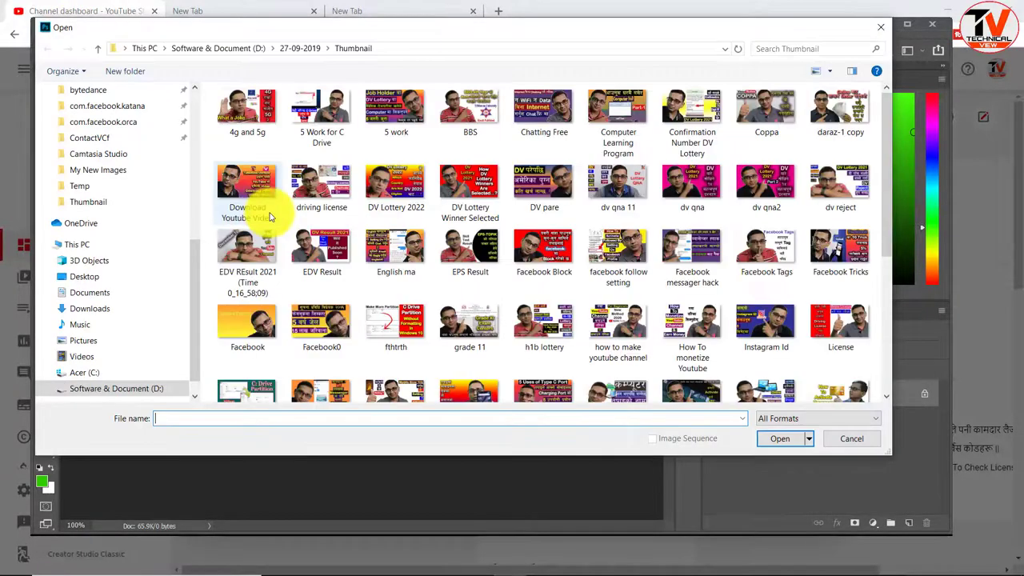
{"action": "left_click", "coordinate": [132, 389]}
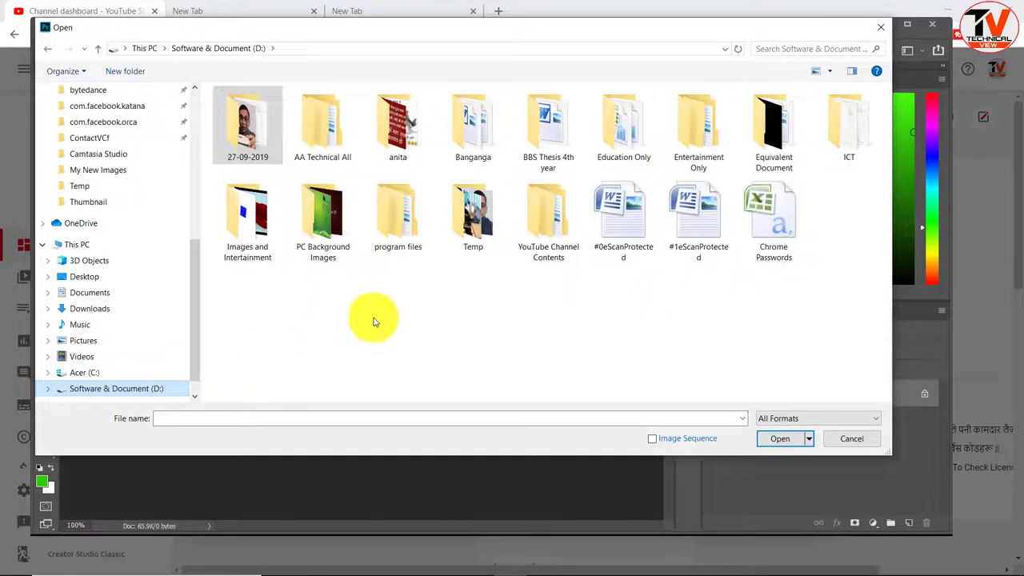
{"action": "double_click", "coordinate": [473, 213]}
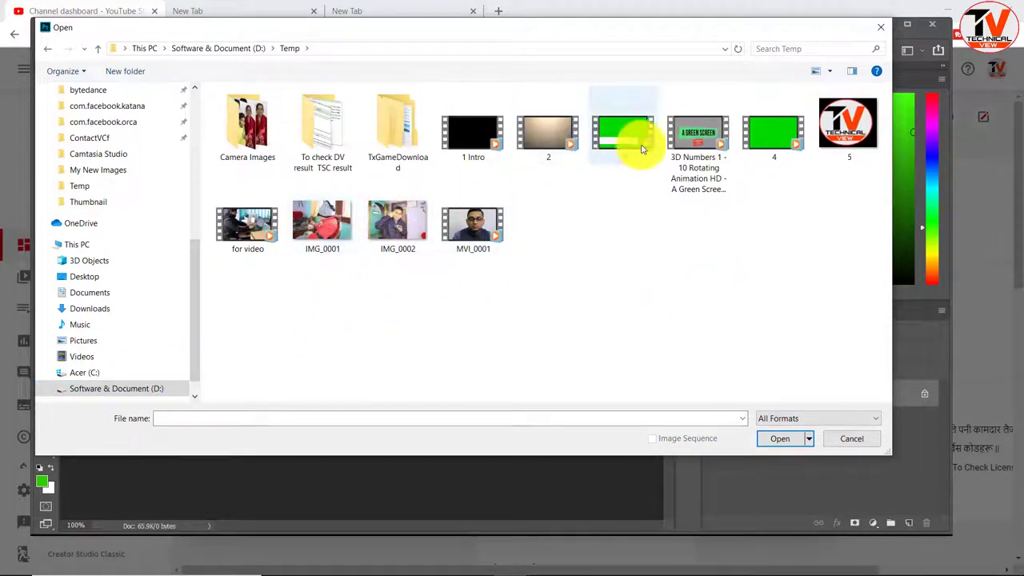
{"action": "left_click", "coordinate": [836, 142]}
{"action": "left_click", "coordinate": [781, 440]}
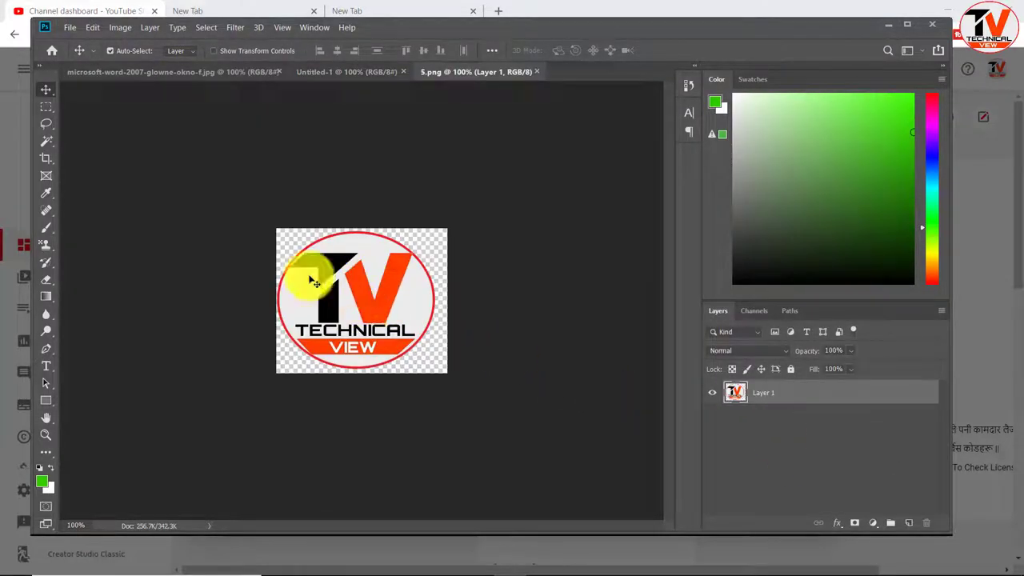
Step: Copy the logo into the blank 150 x 150 px document and scale it down proportionally to about the canvas width
{"action": "mouse_move", "coordinate": [358, 318]}
{"action": "left_mouse_down"}
{"action": "mouse_move", "coordinate": [372, 103]}
{"action": "mouse_move", "coordinate": [355, 71]}
{"action": "mouse_move", "coordinate": [370, 303]}
{"action": "mouse_move", "coordinate": [359, 303]}
{"action": "left_mouse_up"}
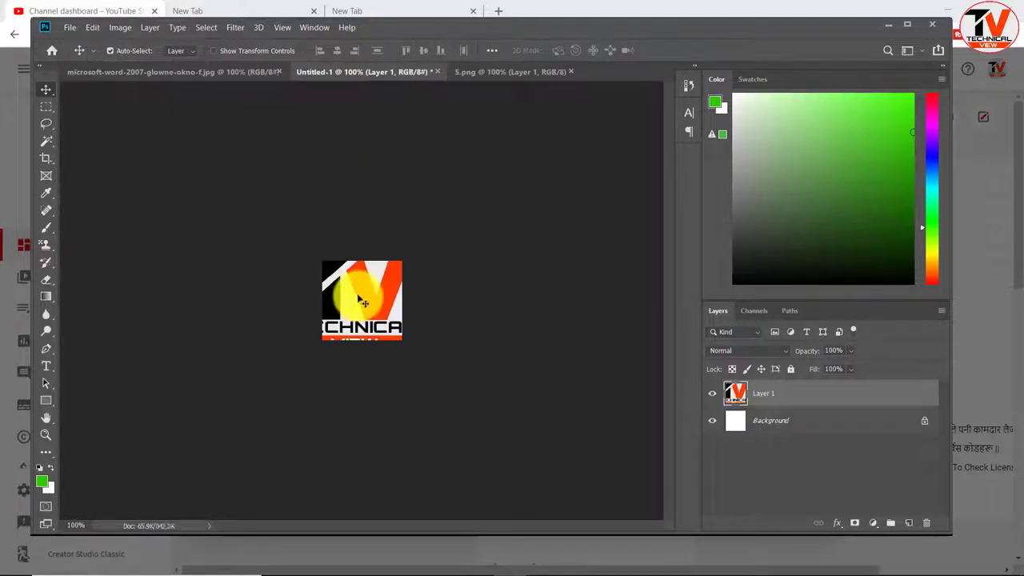
{"action": "key", "text": "ctrl"}
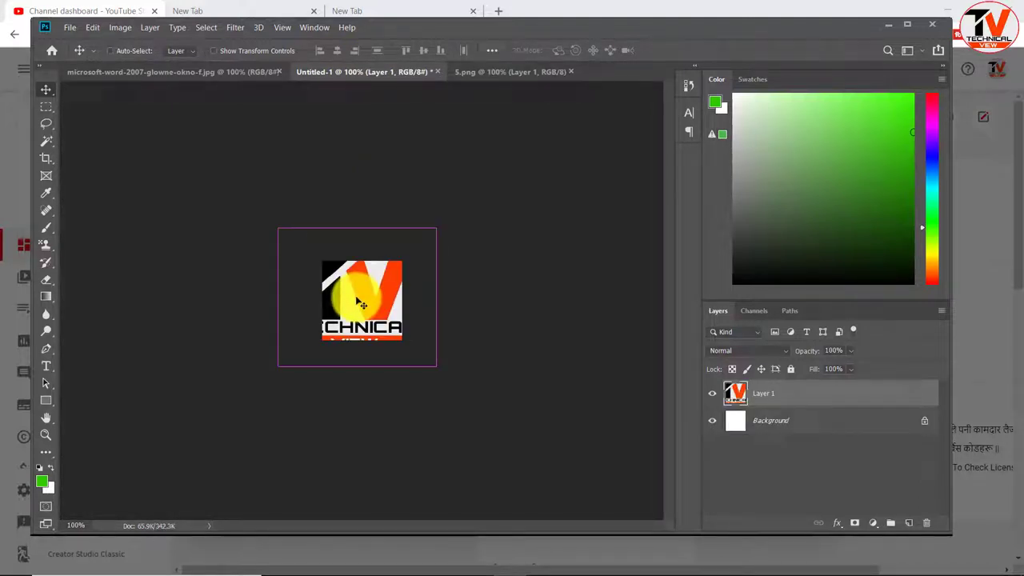
{"action": "key", "text": "ctrl+t"}
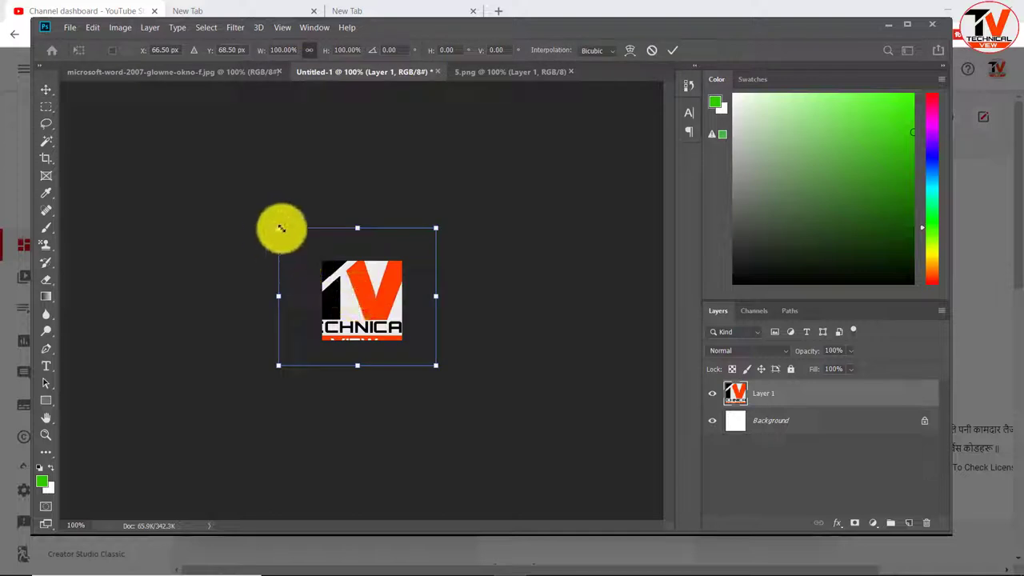
{"action": "left_click_drag", "start_coordinate": [281, 231], "coordinate": [347, 281]}
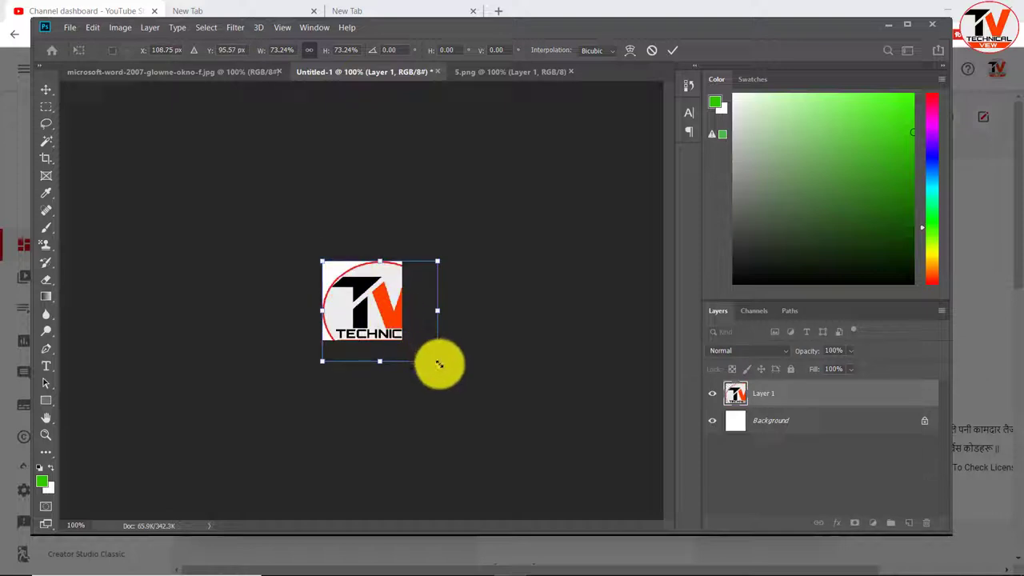
{"action": "left_click_drag", "start_coordinate": [429, 354], "coordinate": [400, 335]}
Step: Nudge the logo to the vertical middle of the canvas and apply the transform at a scale of about 50.51%
{"action": "key", "text": "Down"}
{"action": "key", "text": "Down"}
{"action": "key", "text": "Down"}
{"action": "key", "text": "Down"}
{"action": "key", "text": "Down"}
{"action": "key", "text": "Down"}
{"action": "key", "text": "Down"}
{"action": "key", "text": "Down"}
{"action": "key", "text": "Down"}
{"action": "key", "text": "Down"}
{"action": "left_click_drag", "start_coordinate": [399, 303], "coordinate": [402, 301]}
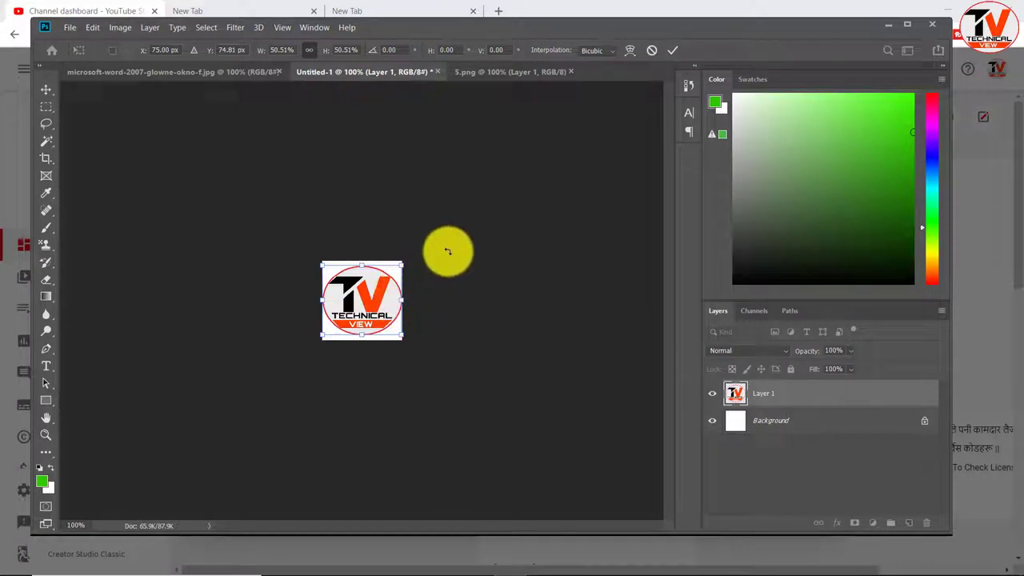
{"action": "key", "text": "Up"}
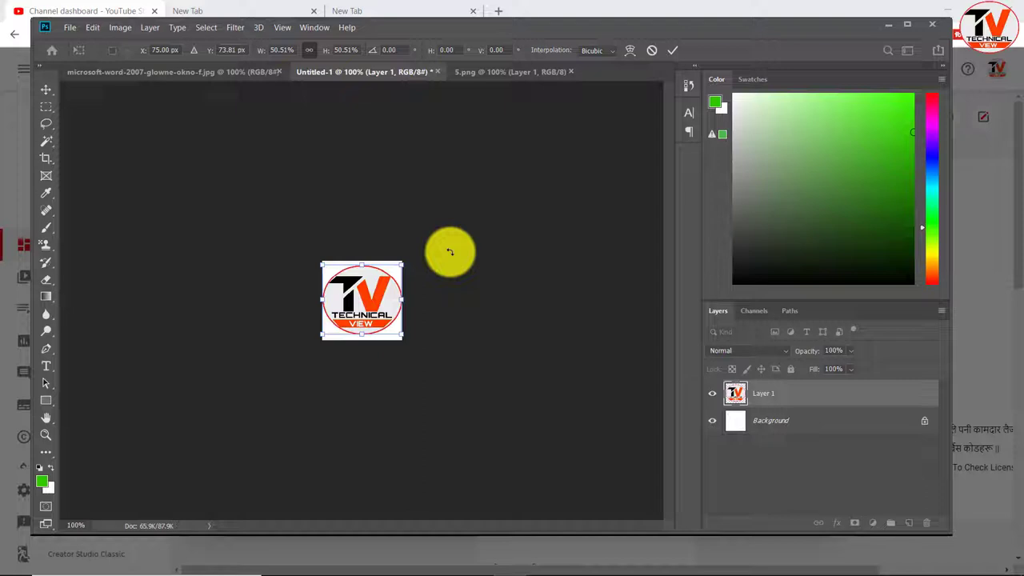
{"action": "key", "text": "Return"}
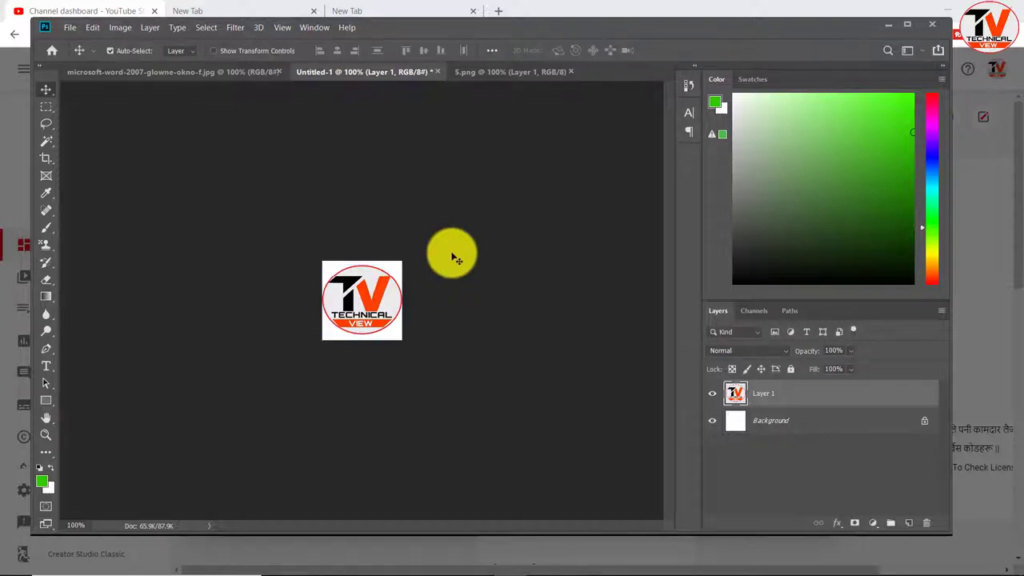
Step: Save the document as a JPEG named Channel Logo in the Temp folder on drive D:, with Maximum quality 12 and Baseline ("Standard") format
{"action": "left_click", "coordinate": [68, 29]}
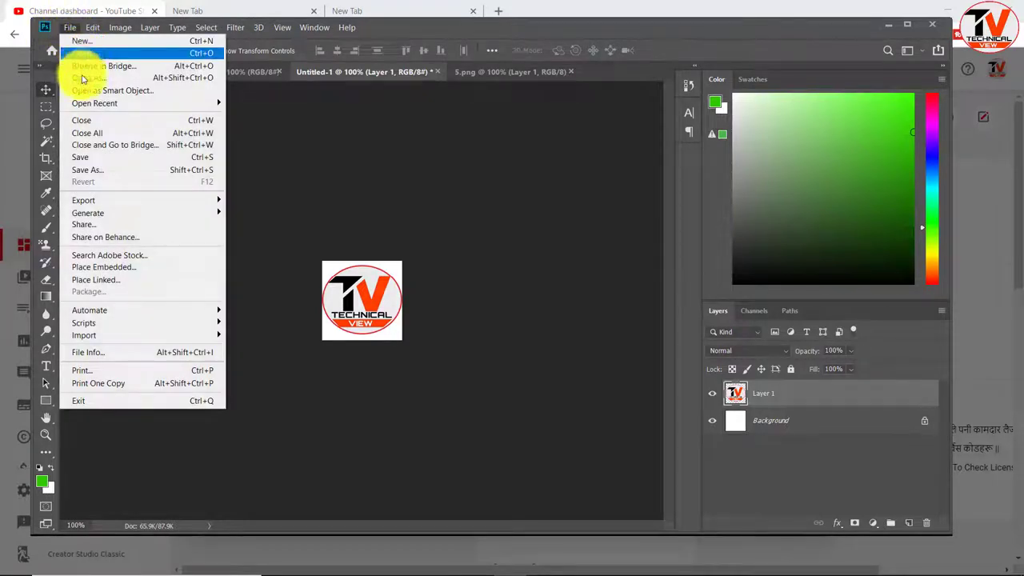
{"action": "left_click", "coordinate": [103, 175]}
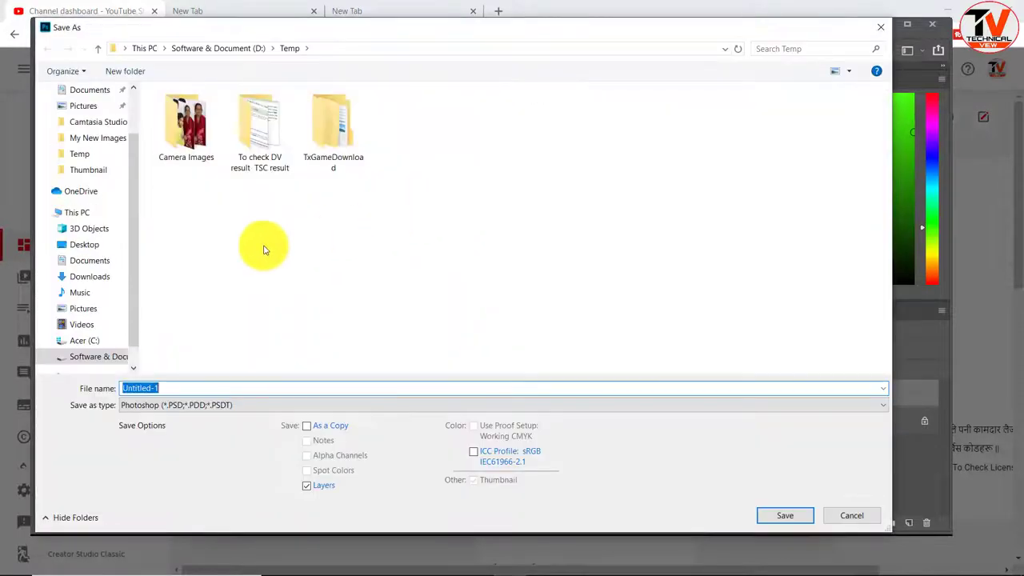
{"action": "left_click", "coordinate": [116, 355]}
{"action": "double_click", "coordinate": [336, 219]}
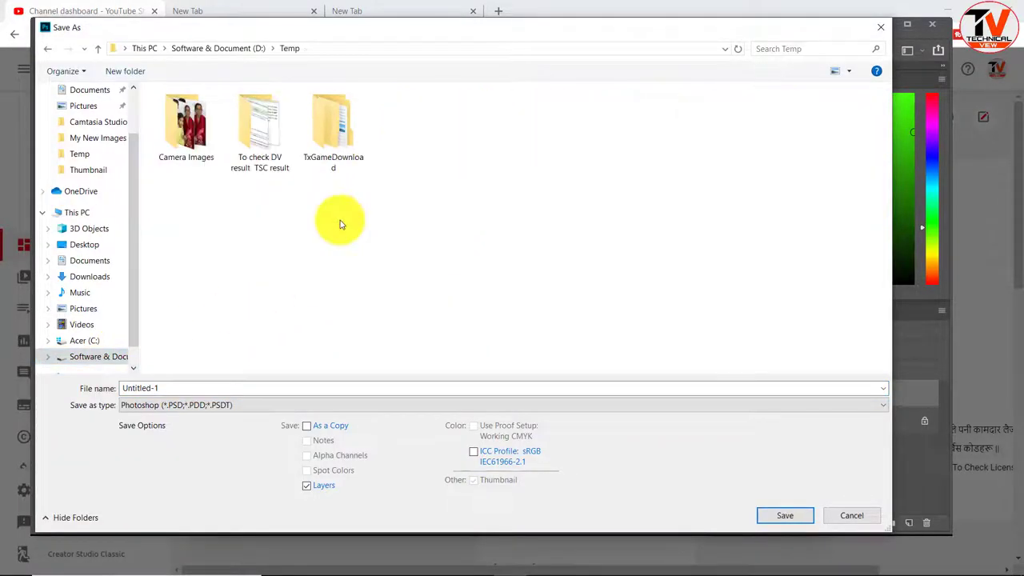
{"action": "left_click", "coordinate": [248, 405]}
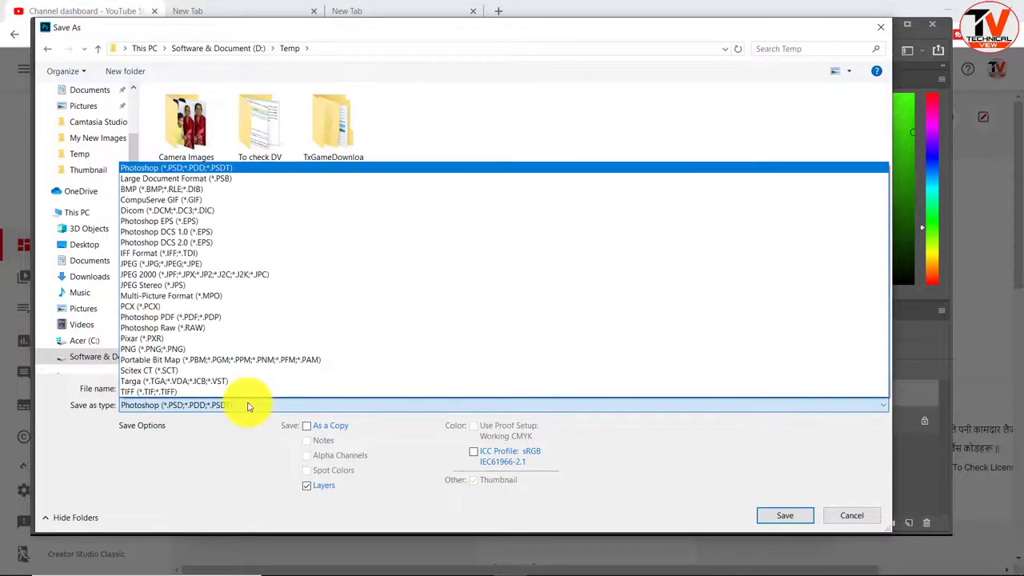
{"action": "left_click", "coordinate": [156, 264]}
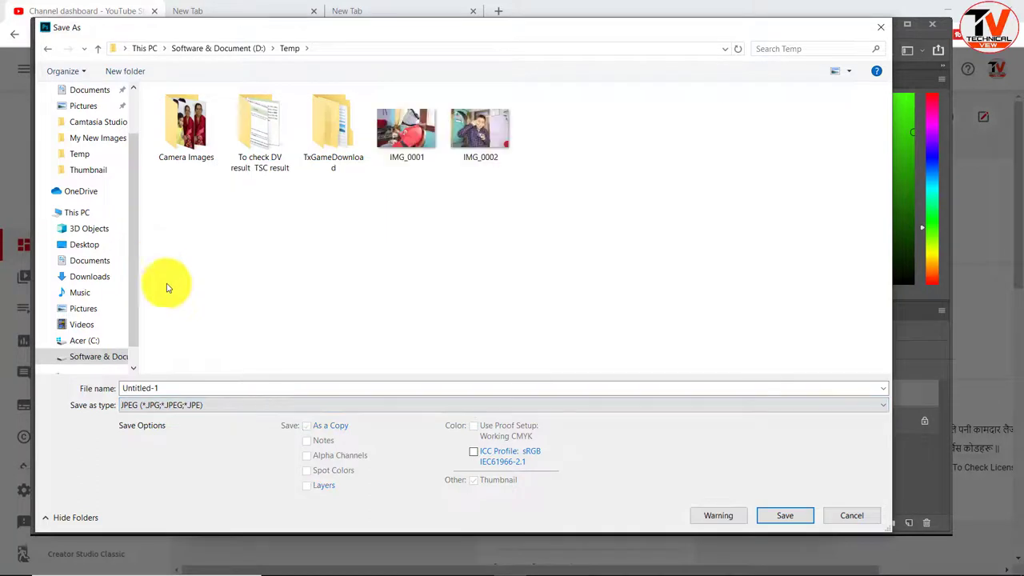
{"action": "double_click", "coordinate": [196, 387]}
{"action": "type", "text": "Channel Logo"}
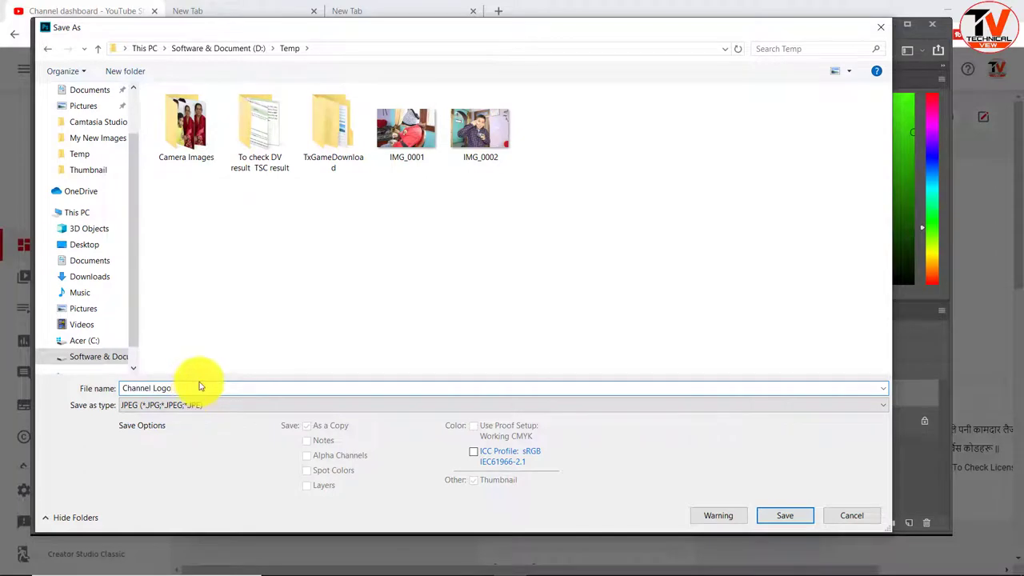
{"action": "left_click", "coordinate": [766, 522]}
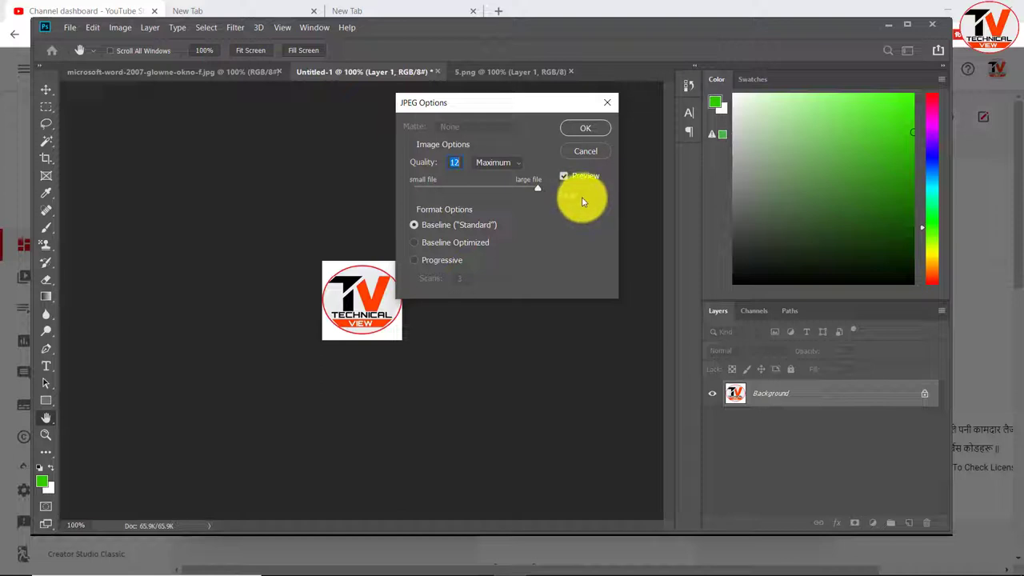
{"action": "left_click", "coordinate": [586, 128]}
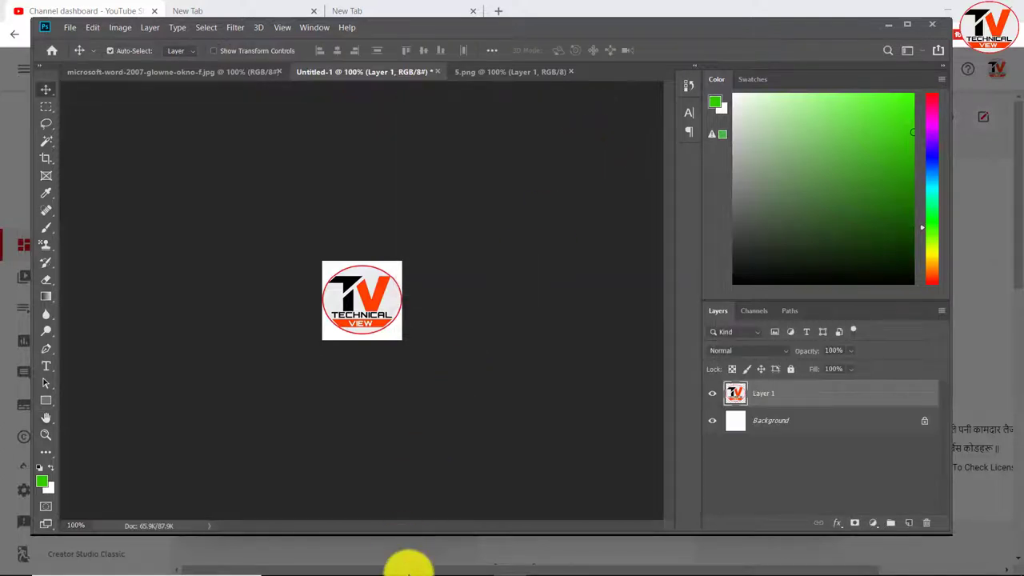
Step: Switch back to YouTube Studio, upload Channel Logo as the video watermark and save it with the display time set to Entire video
{"action": "left_click", "coordinate": [895, 27]}
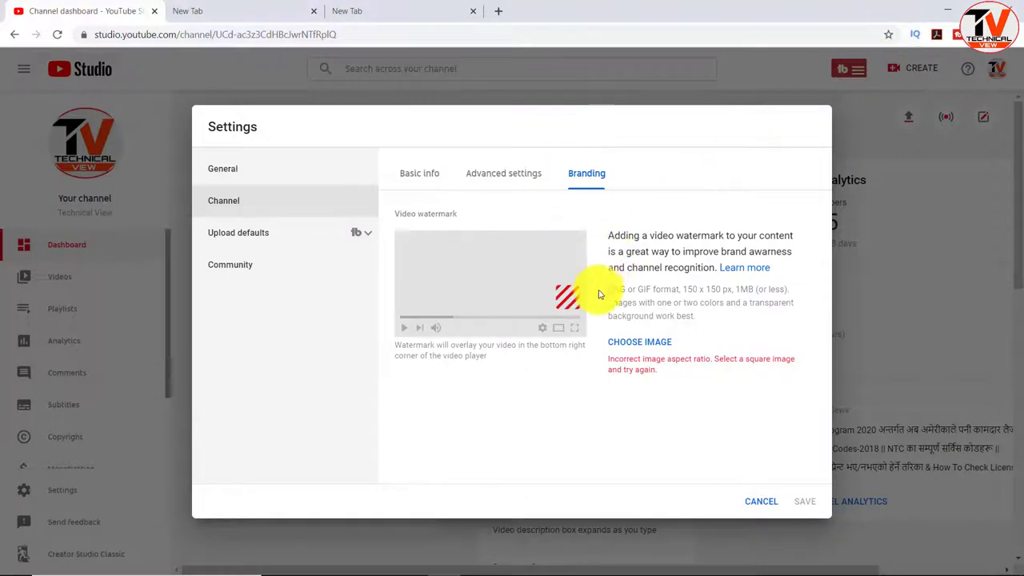
{"action": "left_click", "coordinate": [640, 342]}
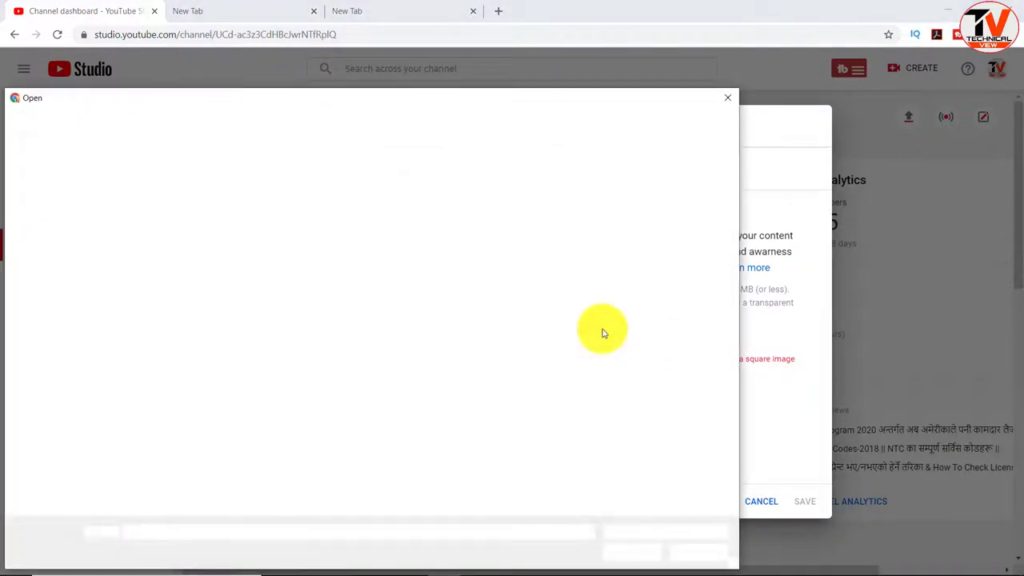
{"action": "left_click", "coordinate": [537, 211]}
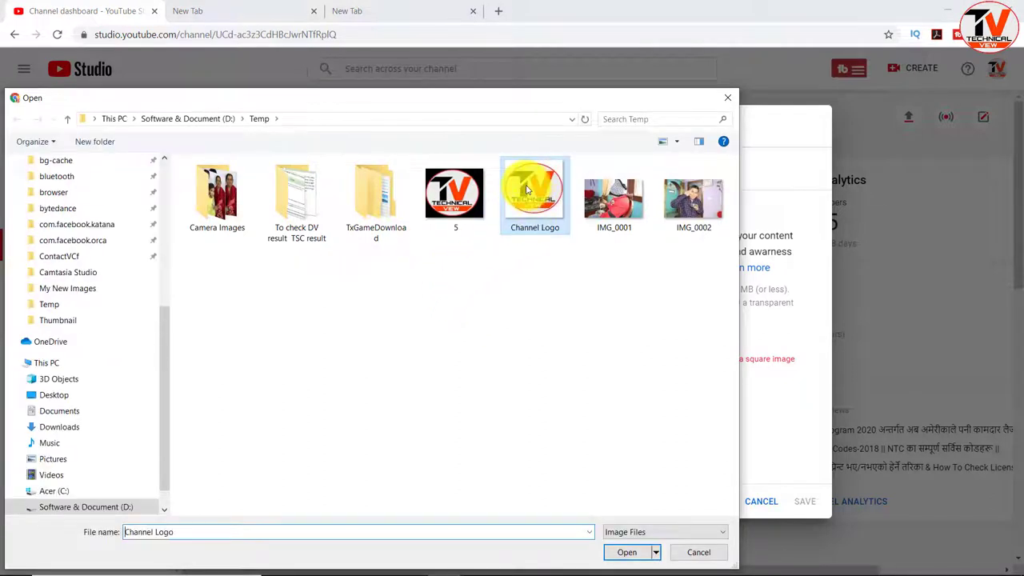
{"action": "left_click", "coordinate": [631, 557]}
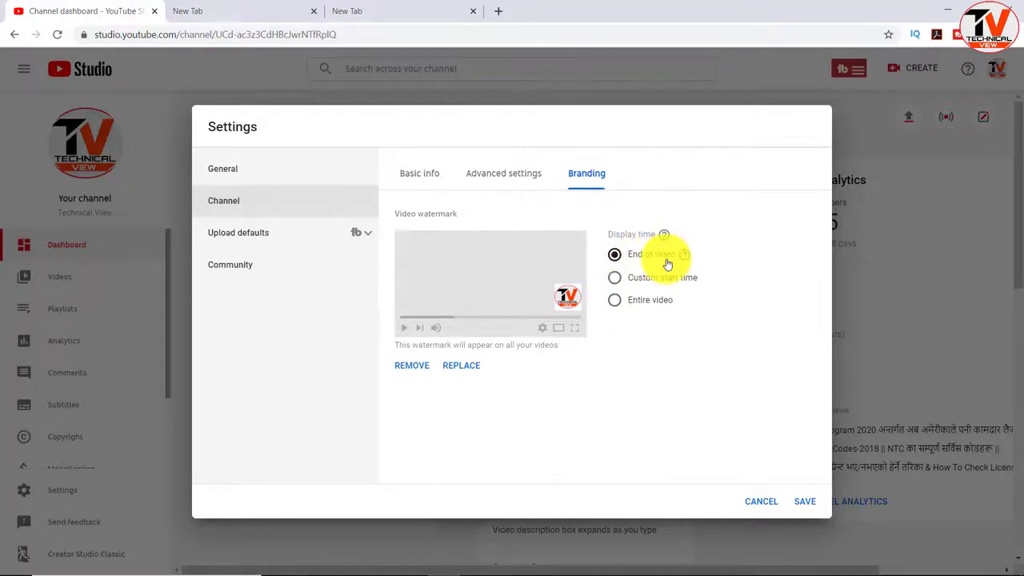
{"action": "left_click", "coordinate": [615, 302]}
{"action": "left_click", "coordinate": [802, 504]}
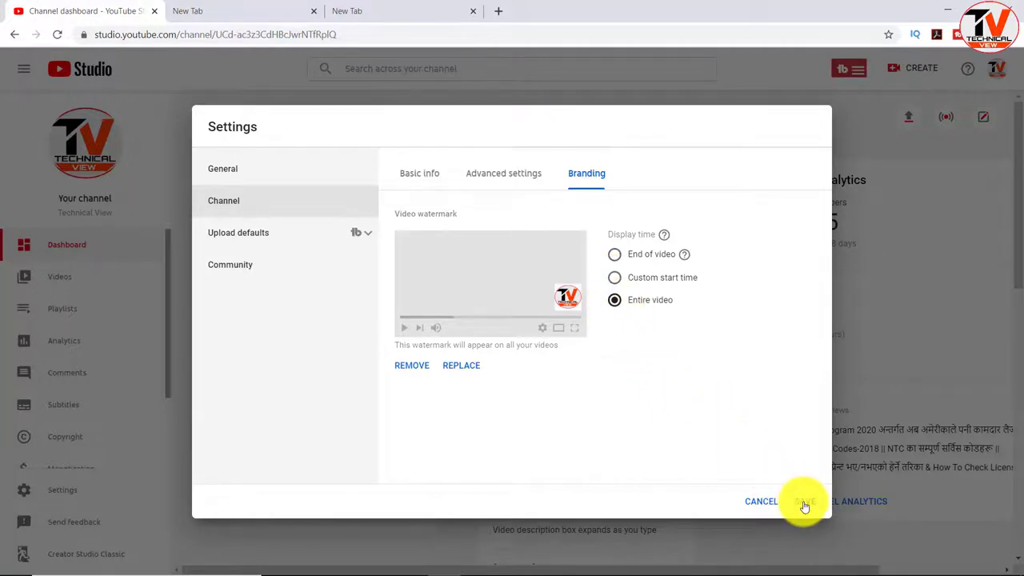